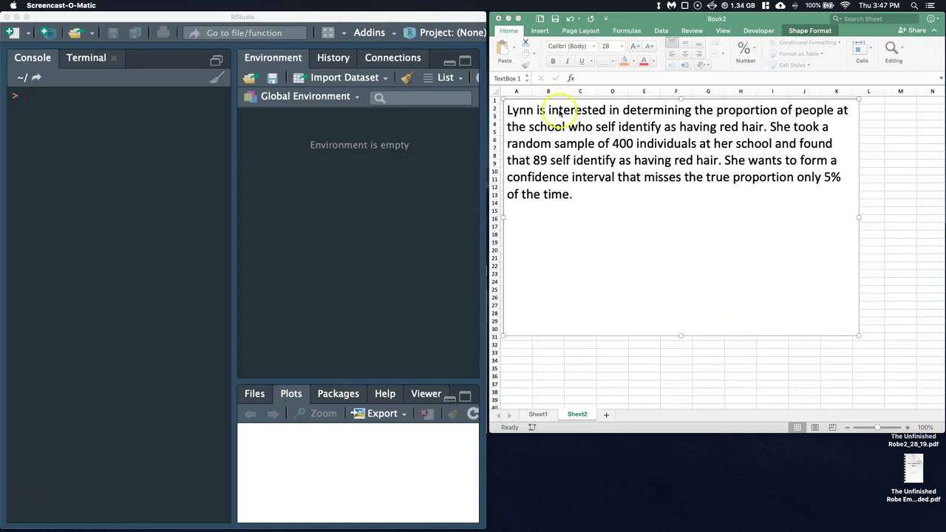
Review the red-hair sampling problem in the Excel text box, then make the RStudio console active
left_click(567, 303)
left_click(38, 96)
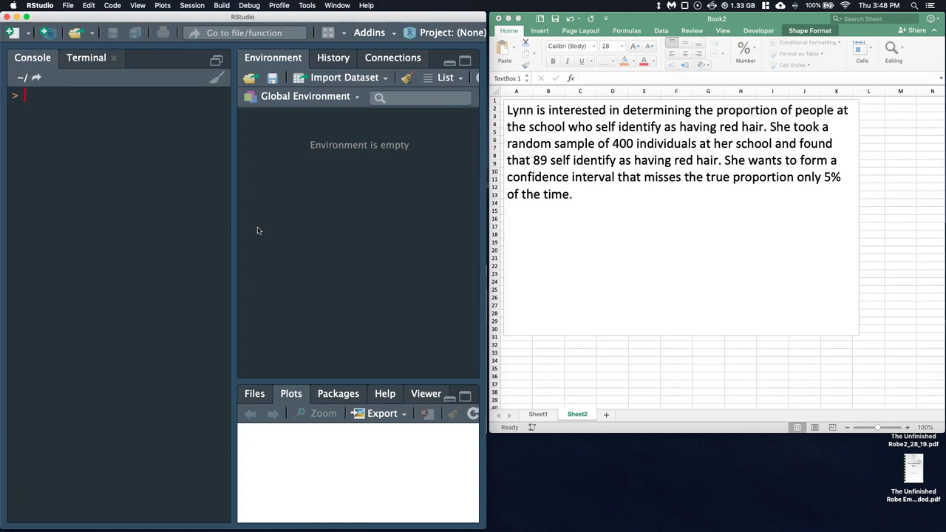
Run datatype="Categorical" in the RStudio console
type("dataty")
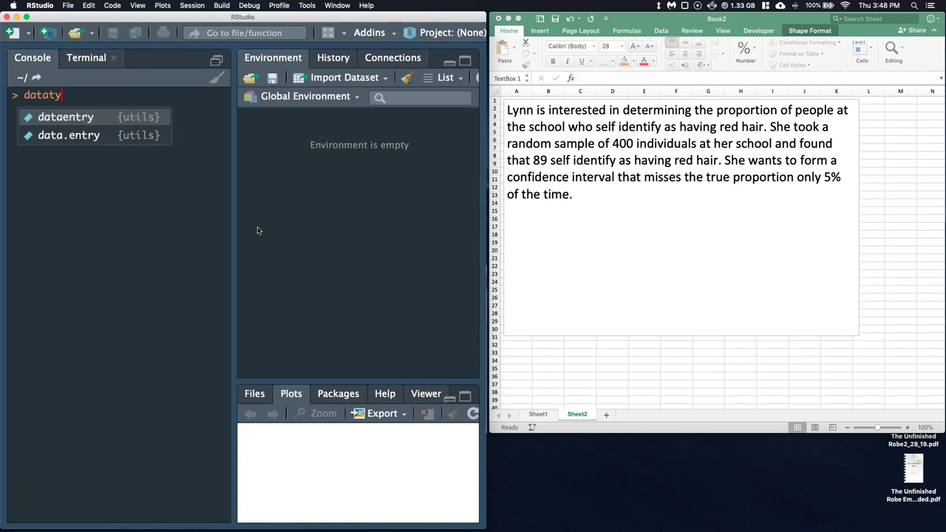
type("pe=")
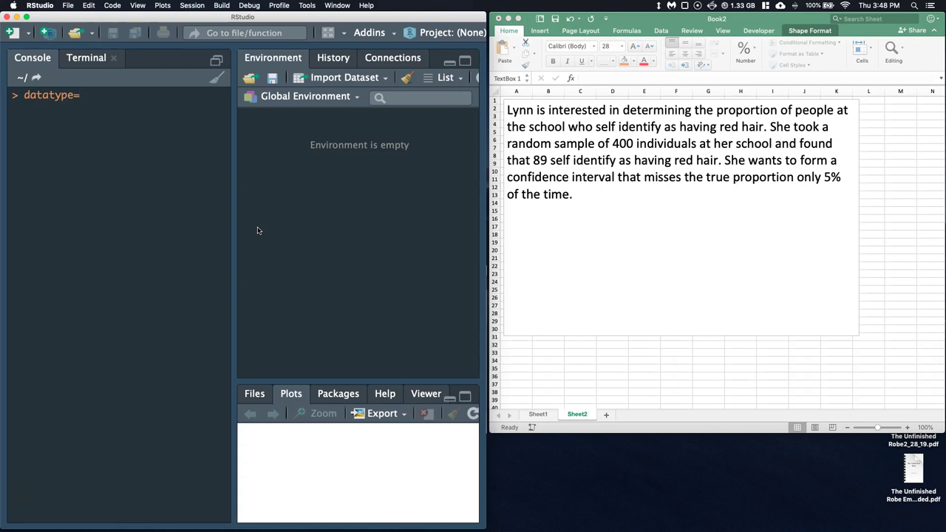
type("\"")
type("Categorical")
key("shift+Return")
key("Return")
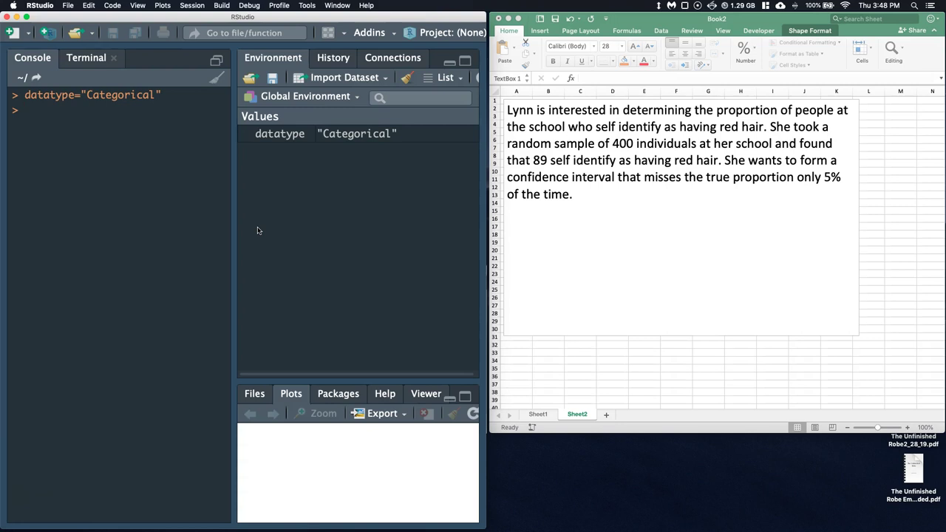
Assign n=400 and ph=89/400 (0.2225) in the console
type("n=400")
key("Return")
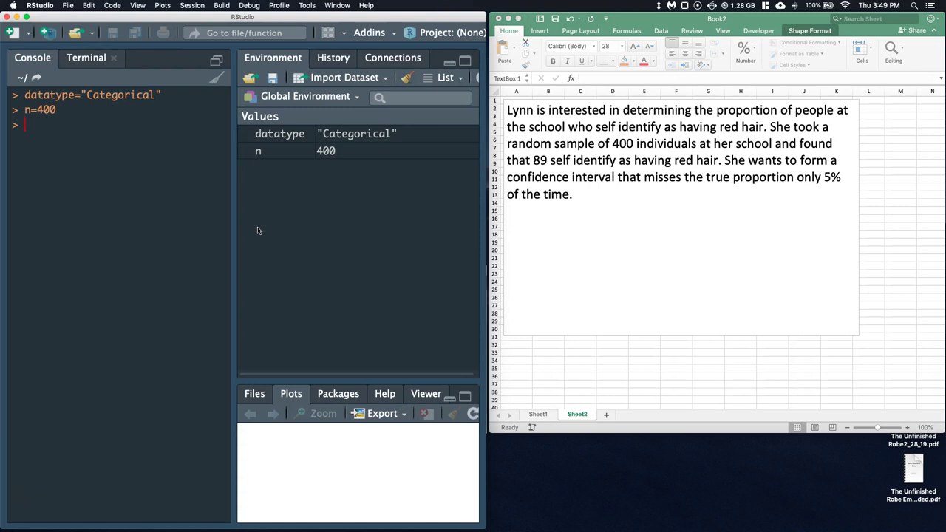
type("ph=89/400")
key("Return")
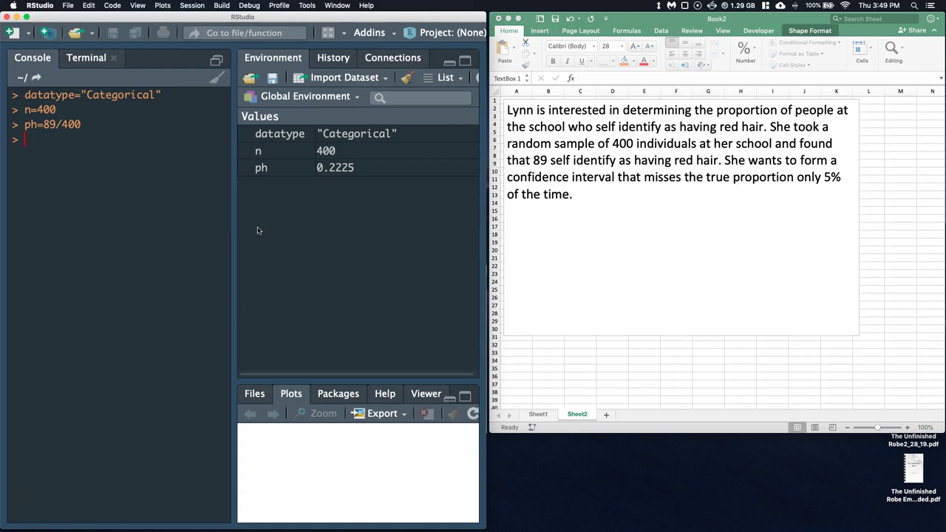
Run se=sqrt(ph*(1-ph)/n), giving a standard error of about 0.0208
type("se=sqrt(ph*(1")
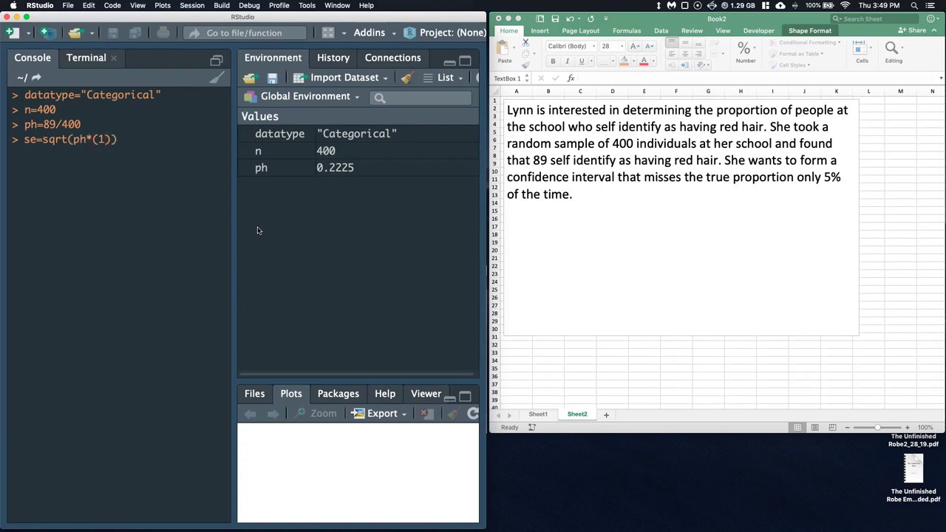
type("-ph)/n")
key("Return")
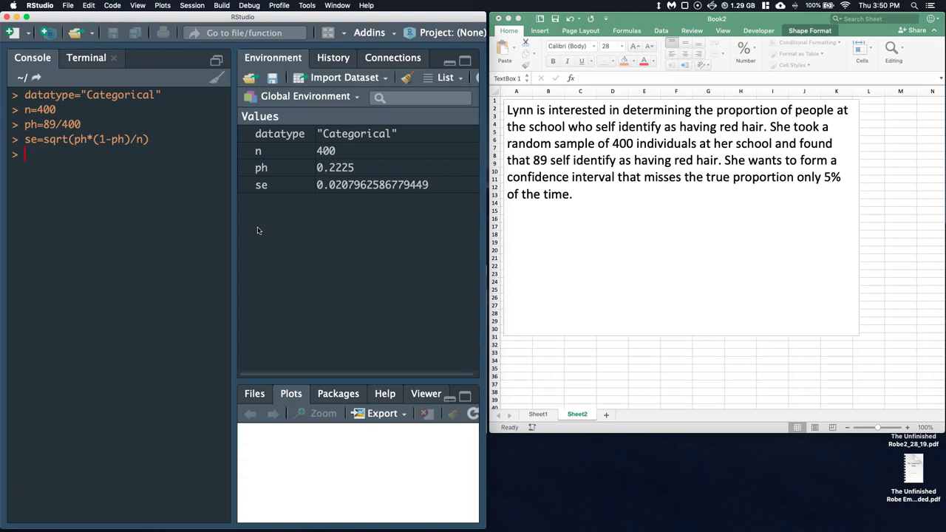
Add the line CI=phat+-Z{a/2}*se below the problem text in the Excel text box
left_click(577, 216)
left_click(578, 207)
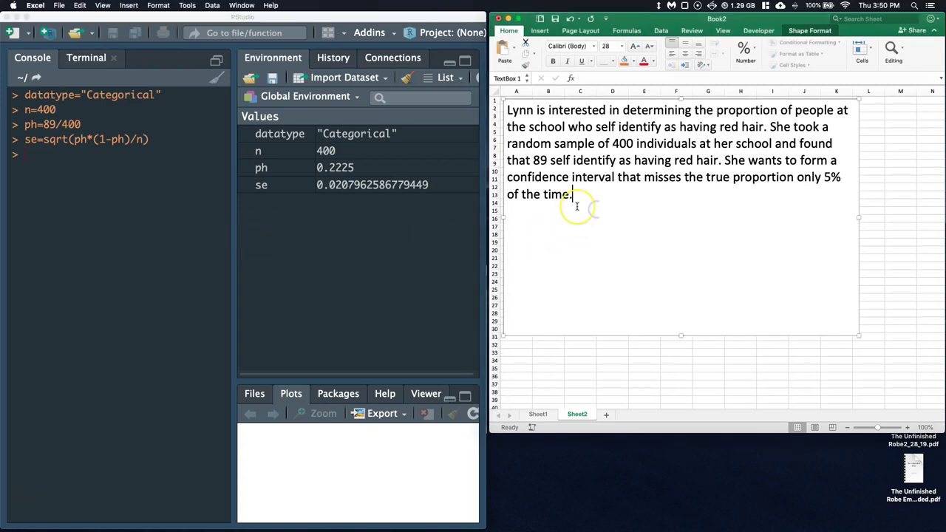
key("Return")
key("Return")
type("Cl")
type("=")
type("phat")
type("*")
key("BackSpace")
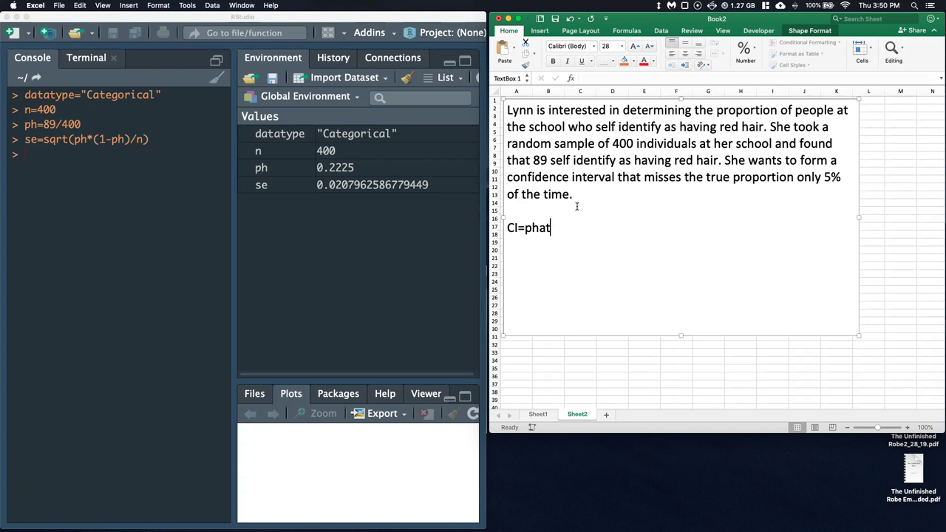
type("=")
key("BackSpace")
type("+-z")
key("BackSpace")
type("Z{")
type("alpha")
type("/")
key("BackSpace")
key("BackSpace")
key("BackSpace")
key("BackSpace")
key("BackSpace")
type("/2}*se")
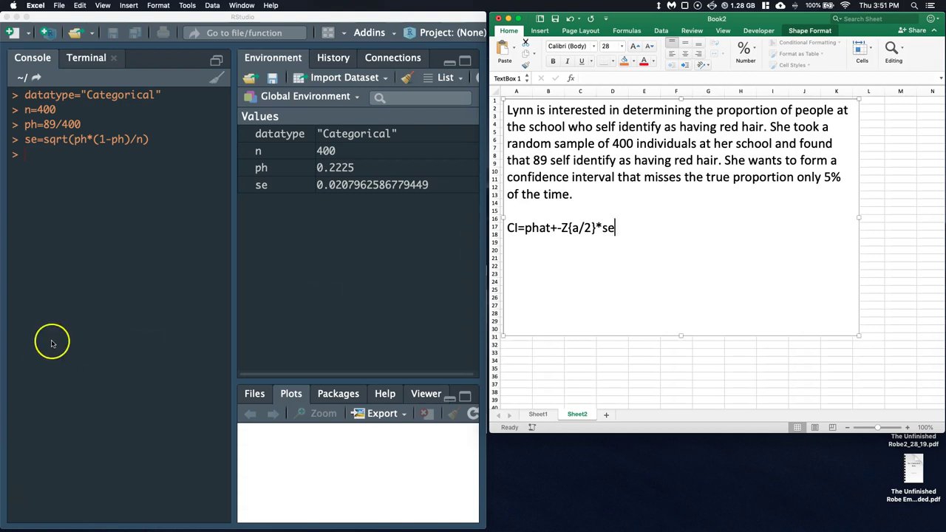
left_click(44, 153)
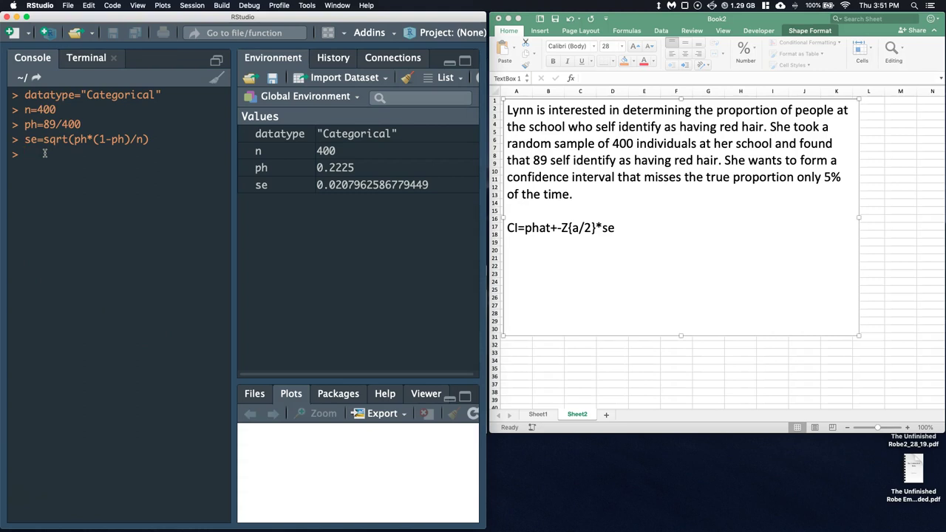
Run a=0.05, CL=1-a (0.95) and ad2=a/2 (0.025) in the console
type("a=")
left_click(44, 151)
type("0.05")
key("Return")
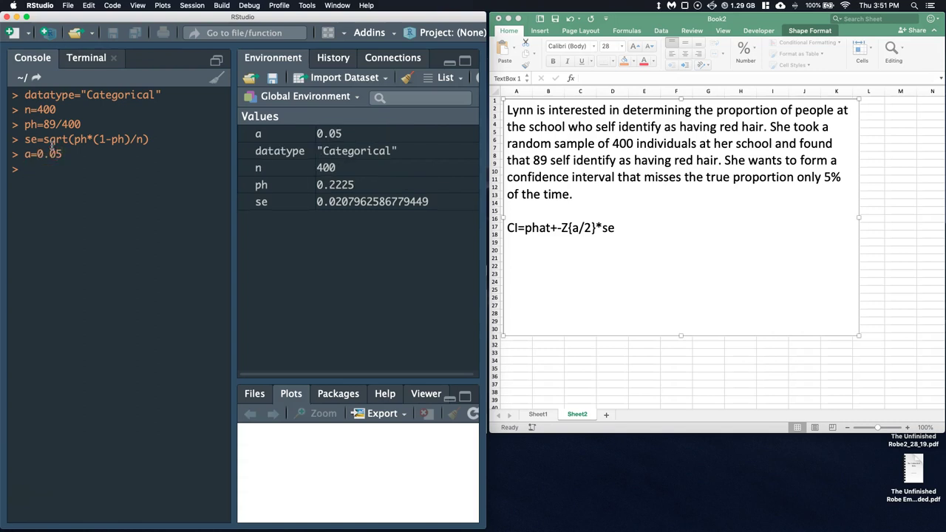
type("CL-")
type("=1-a")
key("Return")
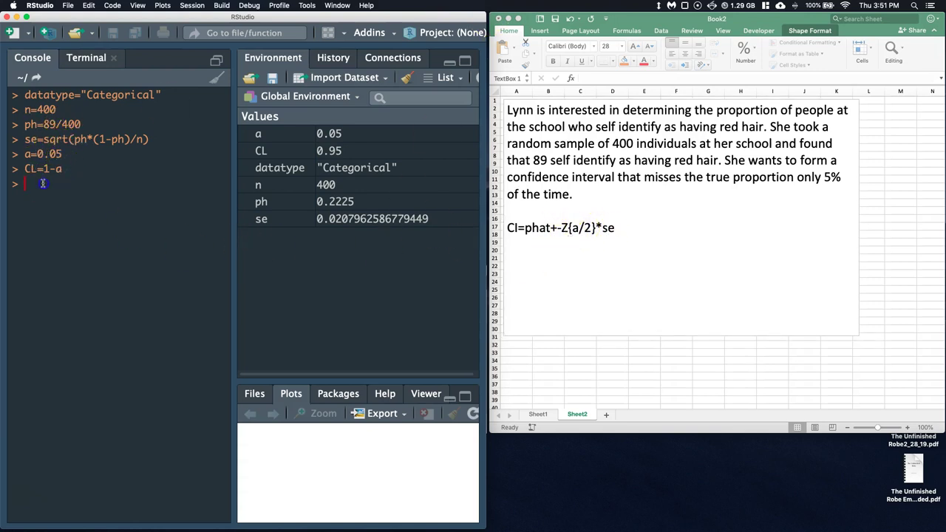
type("adZ")
type("=a/2")
key("Return")
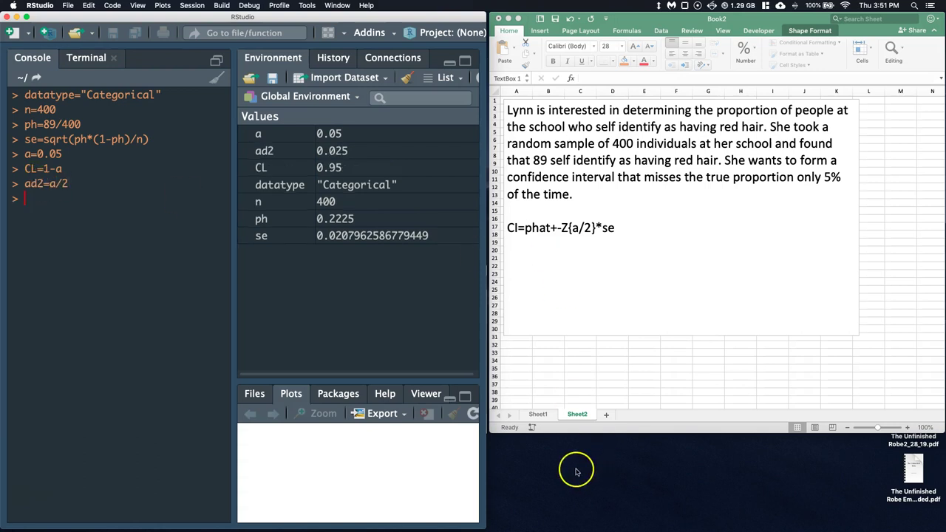
In R Commander, compute the normal quantile for probability 0.025, returning -1.959964
key("ctrl+Up")
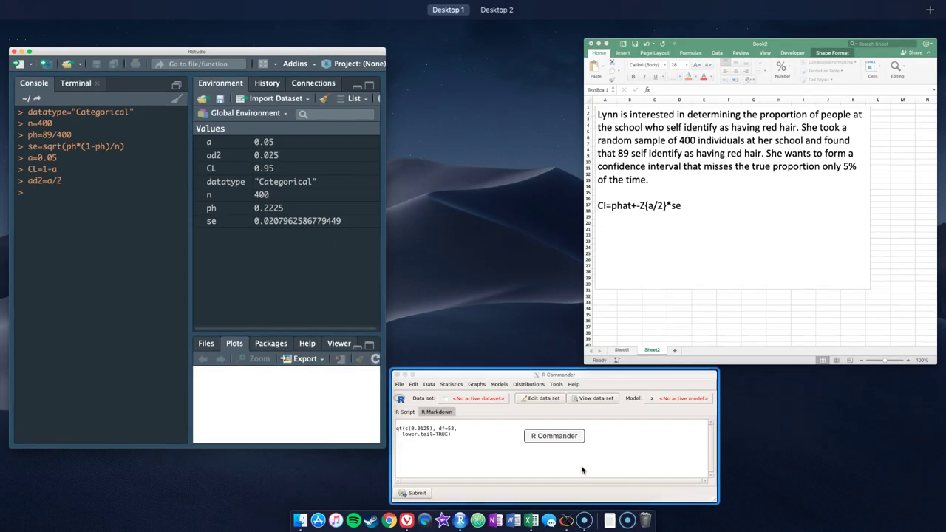
left_click(581, 471)
left_click(235, 286)
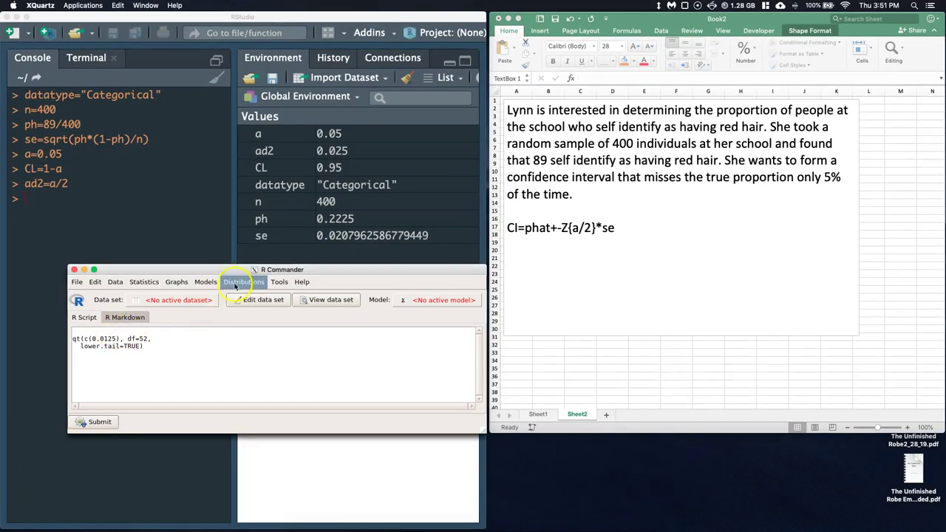
mouse_move(244, 307)
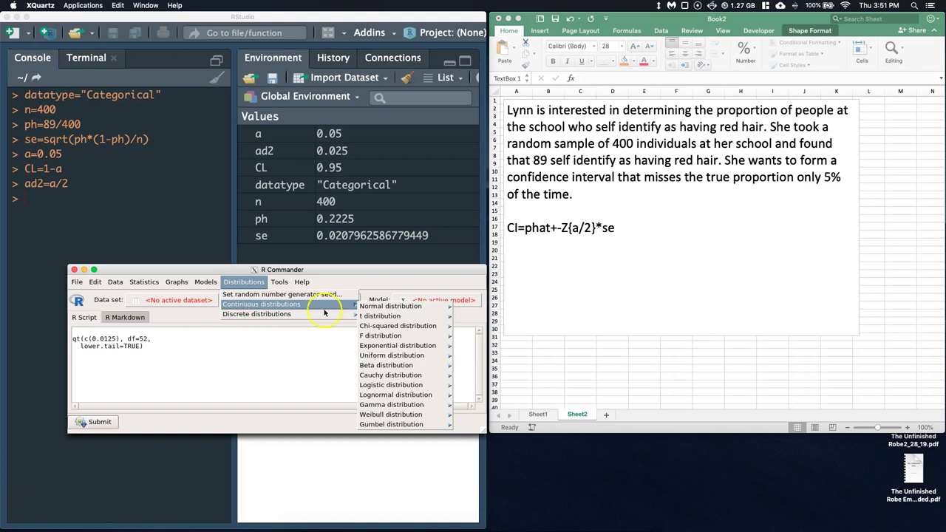
mouse_move(374, 307)
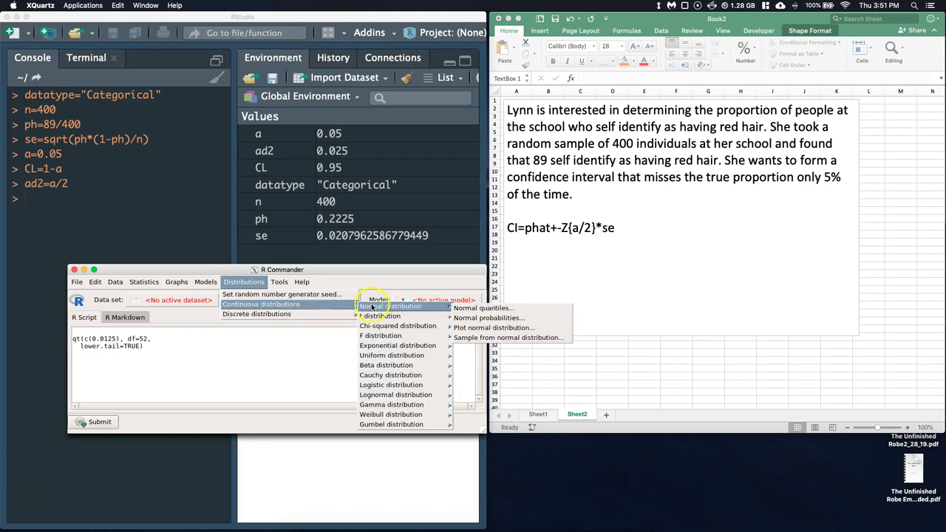
left_click(499, 308)
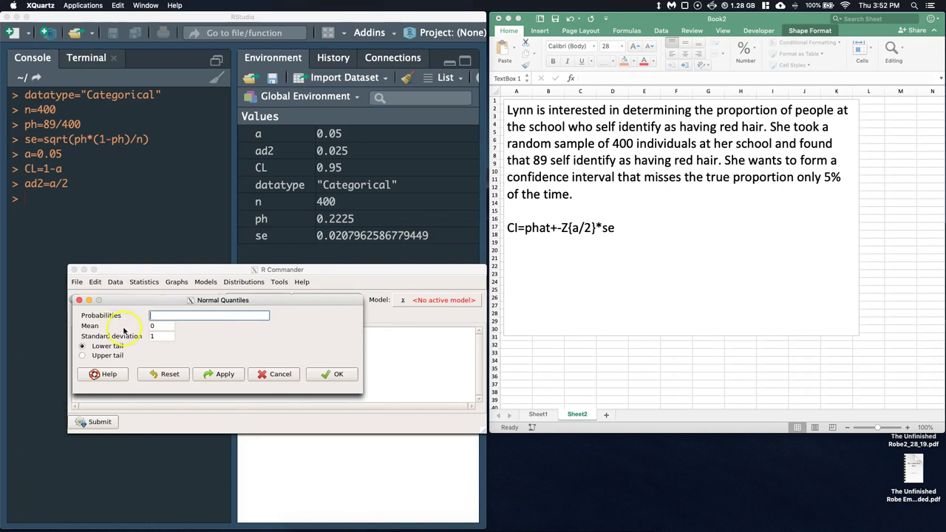
left_click(149, 330)
left_click(156, 316)
type("0.025")
left_click(325, 375)
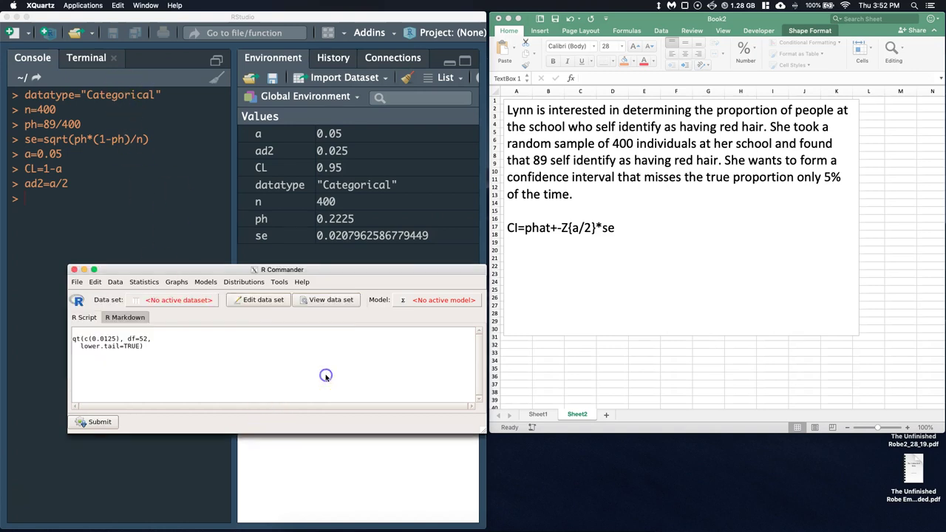
Store the positive quantile as z=1.959964 in the RStudio console
left_click(98, 439)
left_click_drag(97, 243, 54, 243)
left_click(32, 259)
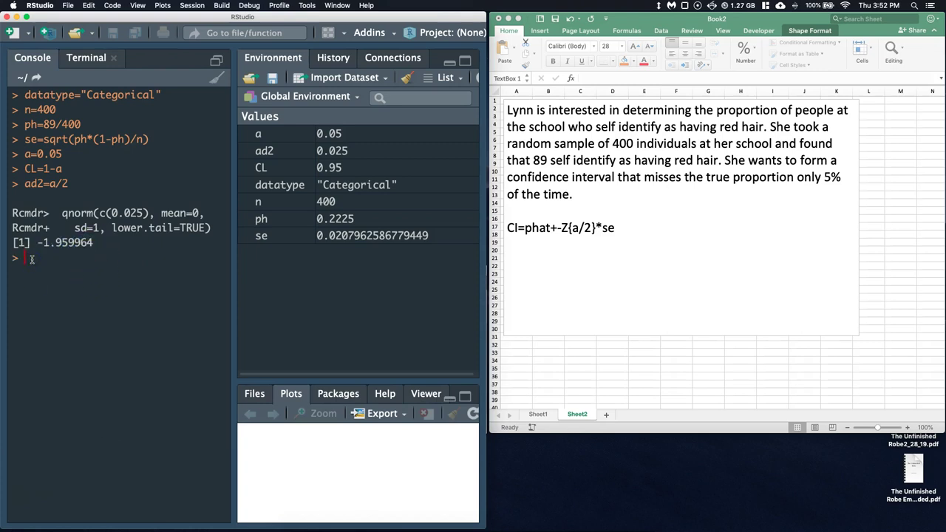
type("z=")
left_click_drag(97, 242, 39, 257)
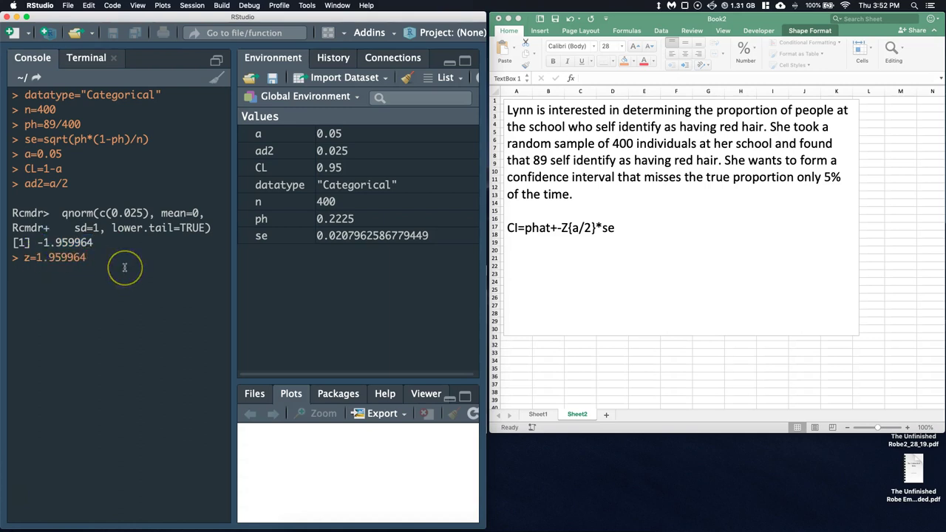
key("Return")
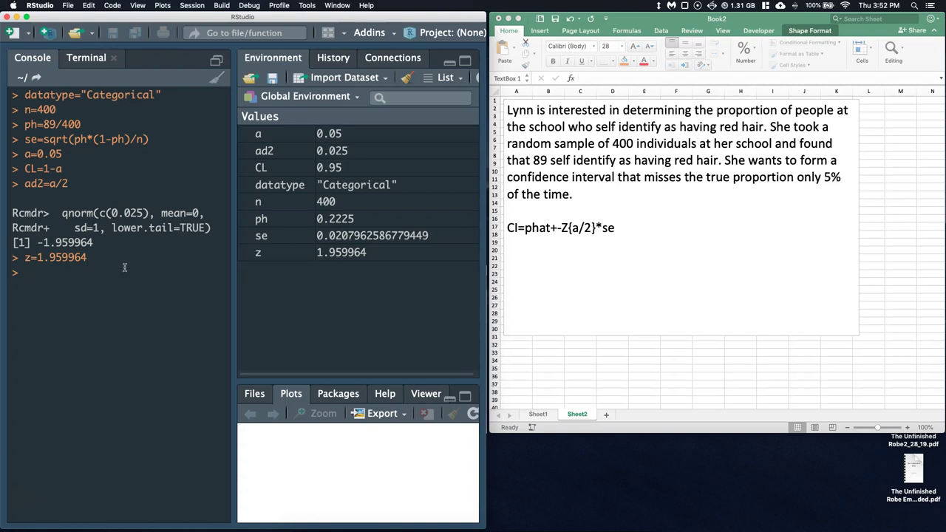
Compute CI_L=ph-z*se (0.1817), then reuse it as CI_H=ph+z*se (0.2633)
type("CI_")
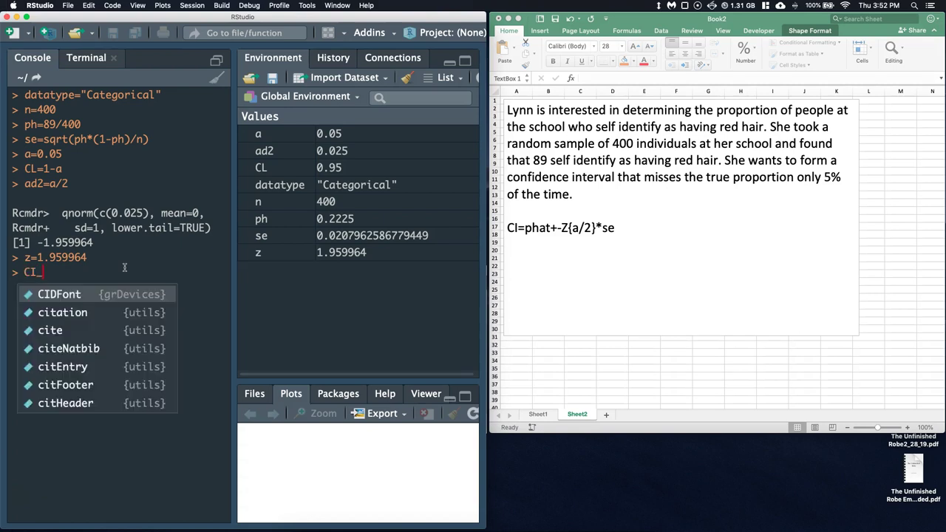
type("L=")
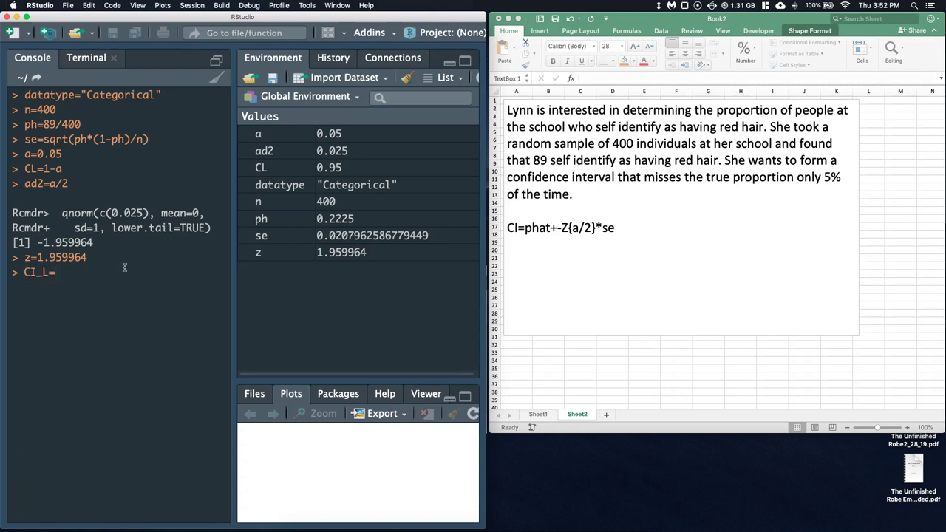
type("ph-z*se")
key("Return")
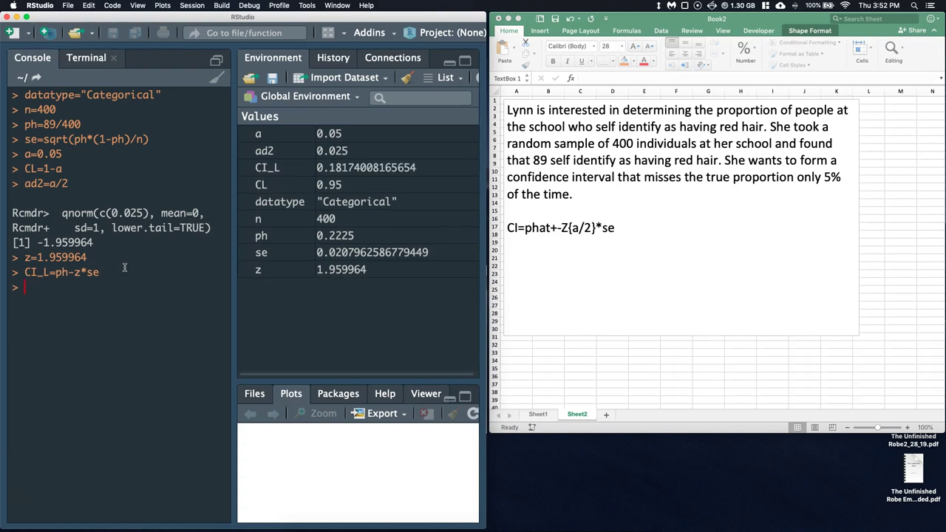
key("Up")
key("BackSpace")
type("H")
key("BackSpace")
type("+z*se")
key("Return")
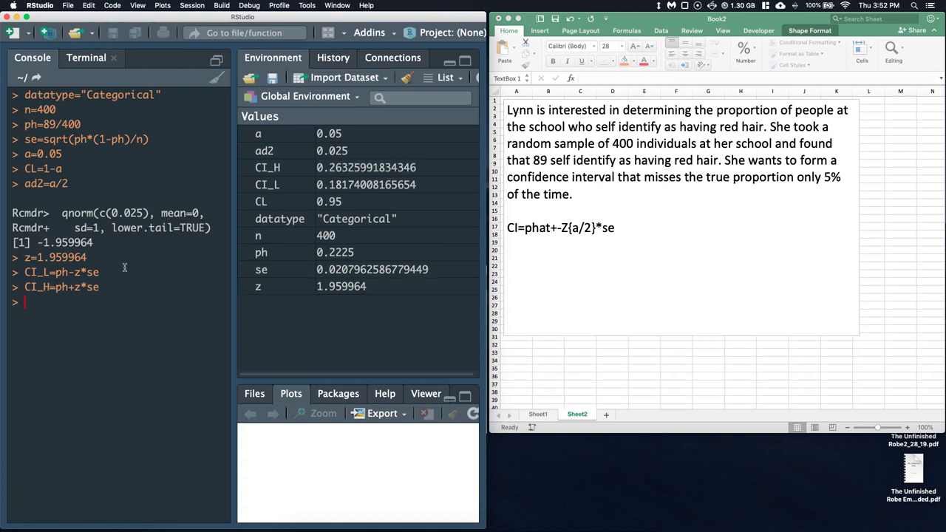
Start a new paragraph below the formula saying someone is 95% confident that the true population proportion..
left_click(622, 235)
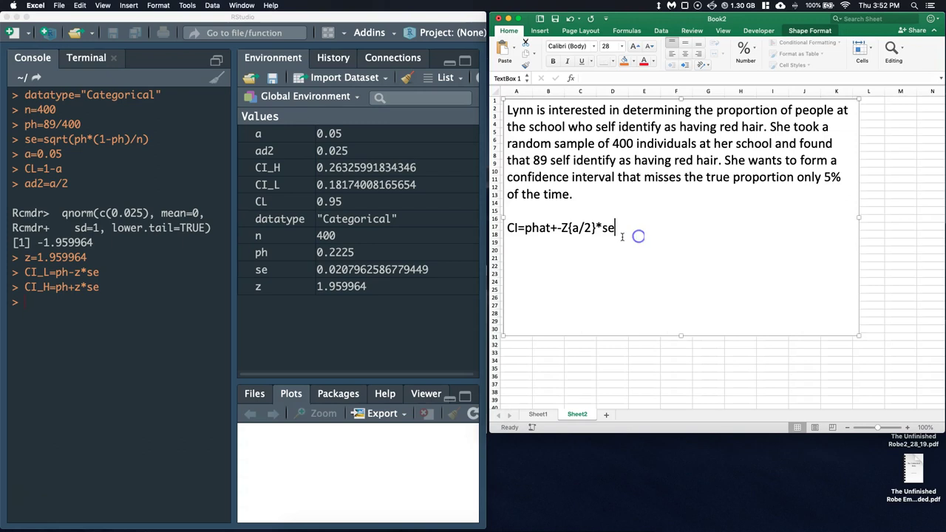
key("Return")
key("Return")
type("Lynn in 95% conf")
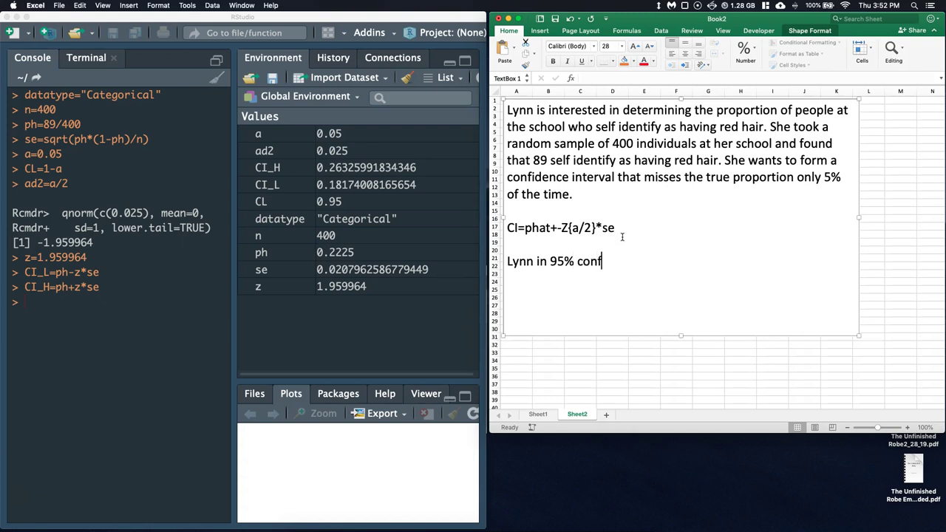
type("ident that the")
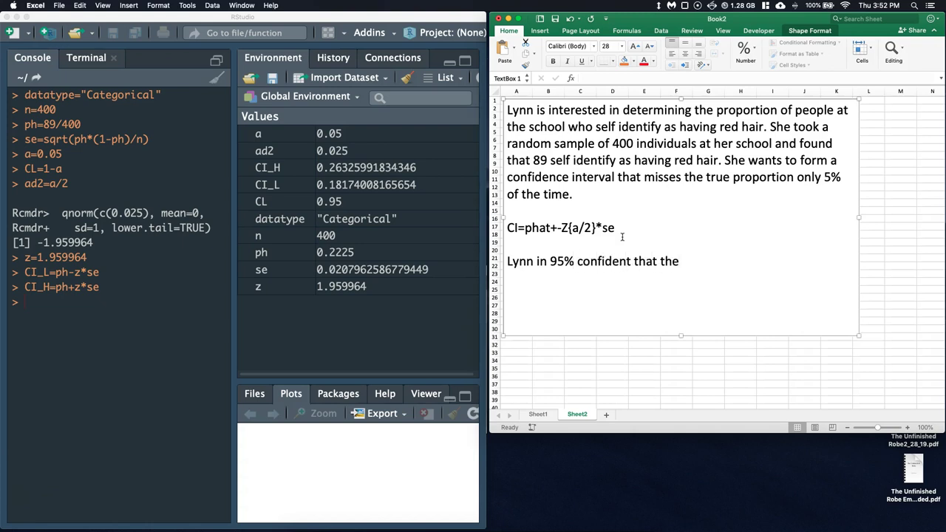
type("tyrue")
key("BackSpace")
key("BackSpace")
key("BackSpace")
key("BackSpace")
type("rue population ")
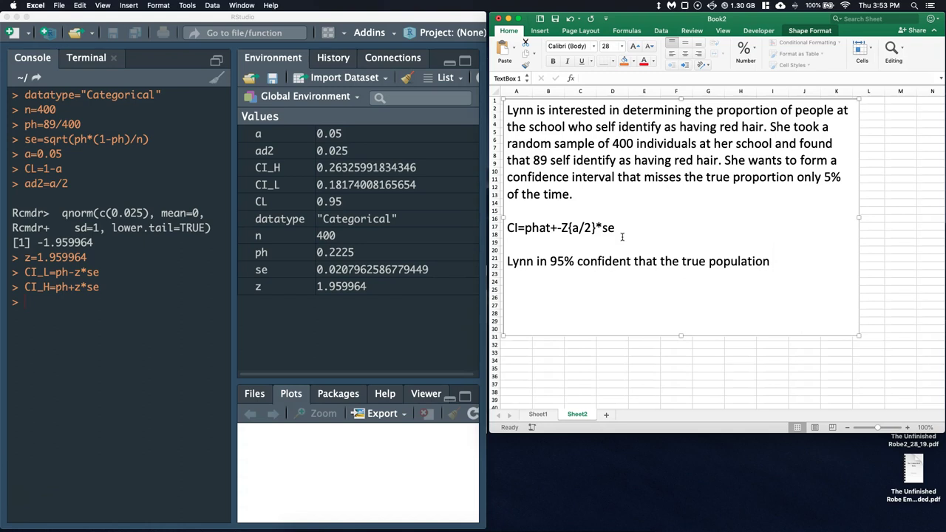
type("proportion fo")
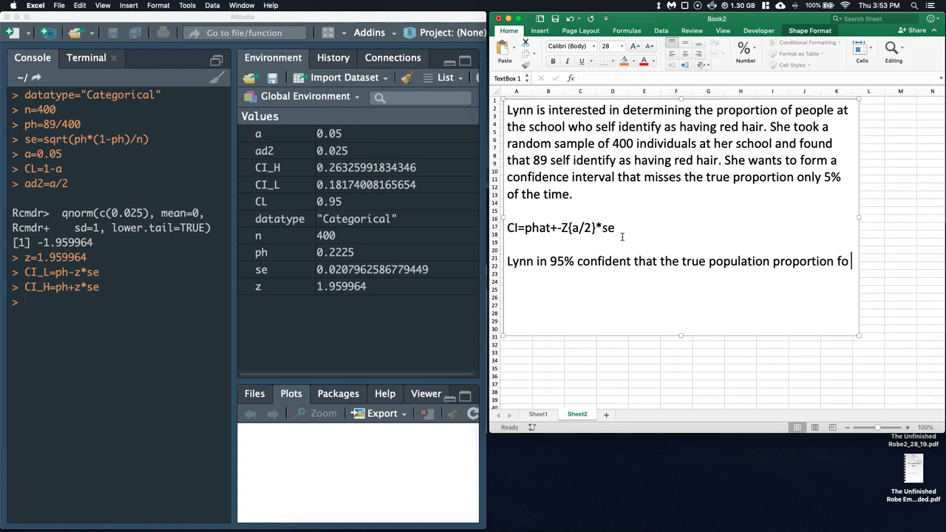
Continue it with 'for the number of students at her school that self identify as having red hair is somewhere between'
type("r the number of stud")
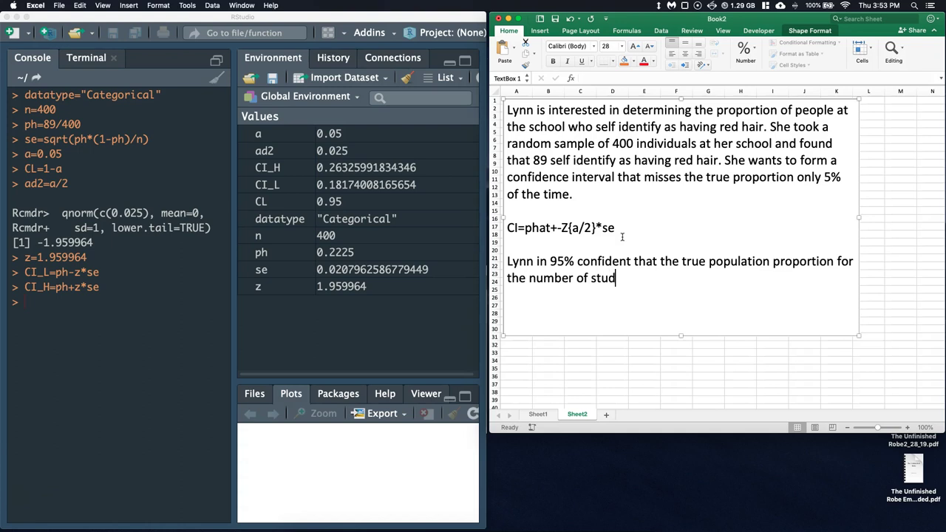
type("ents at her school ")
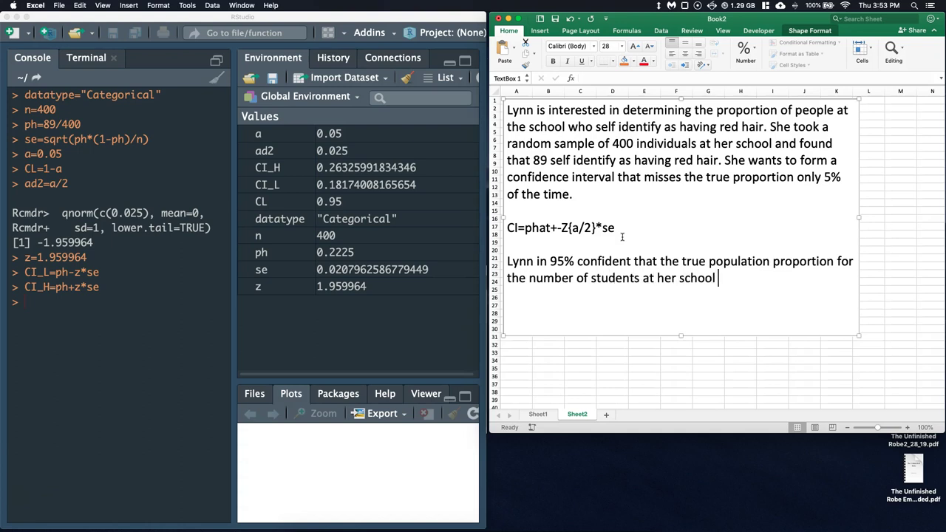
type("that self identify")
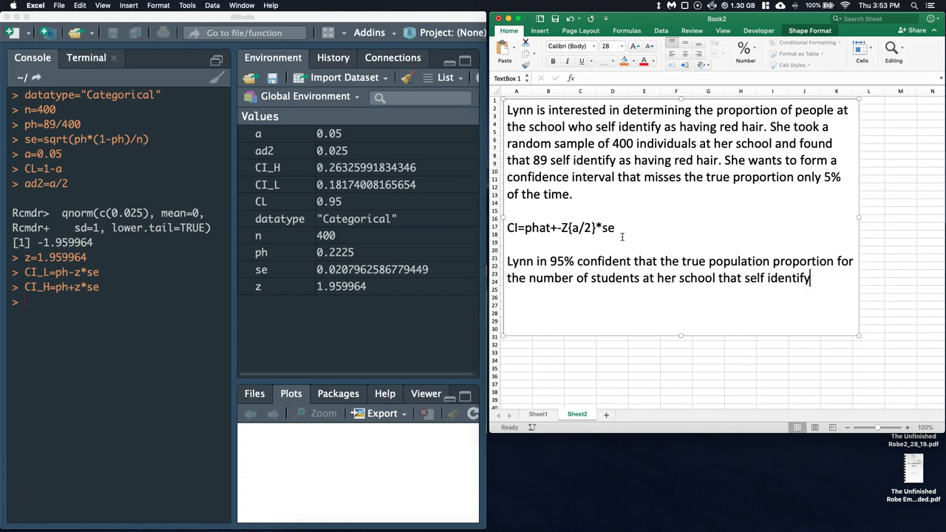
type(" as having ")
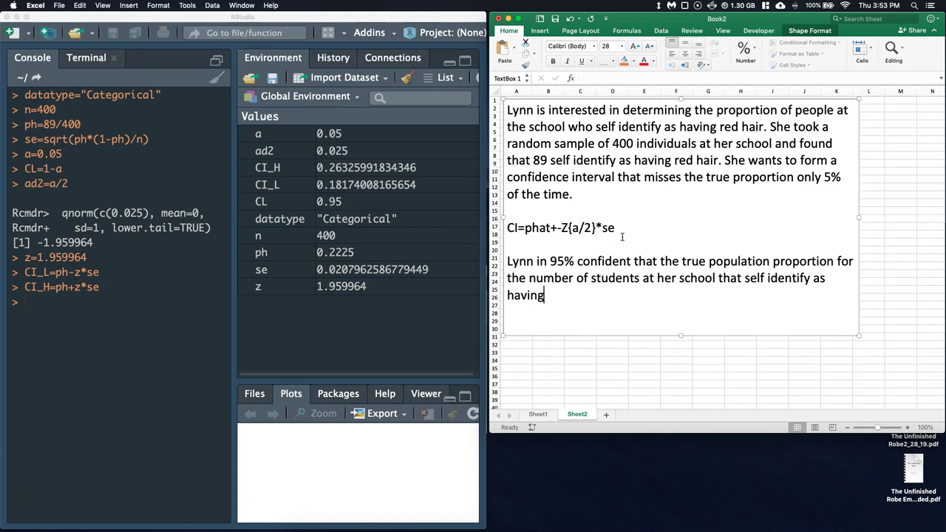
type("red a")
key("BackSpace")
type("hair is som")
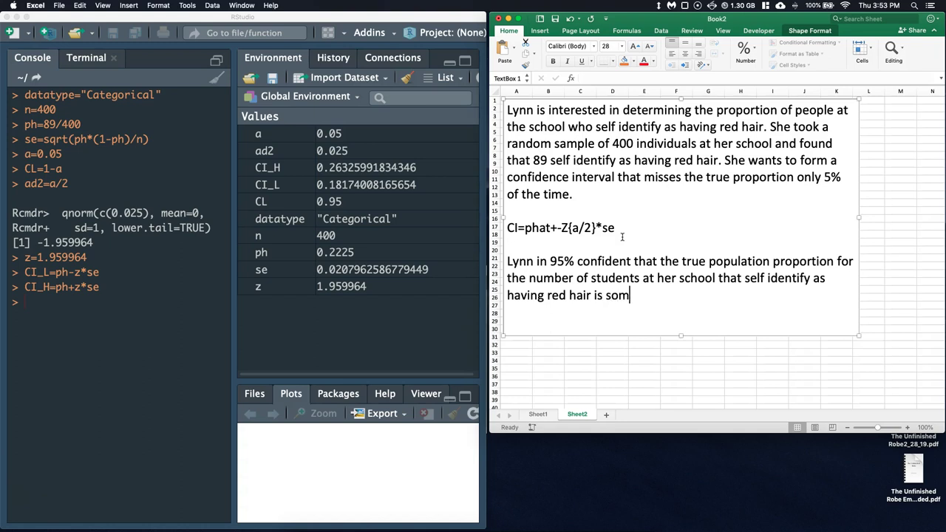
type("ewhere between")
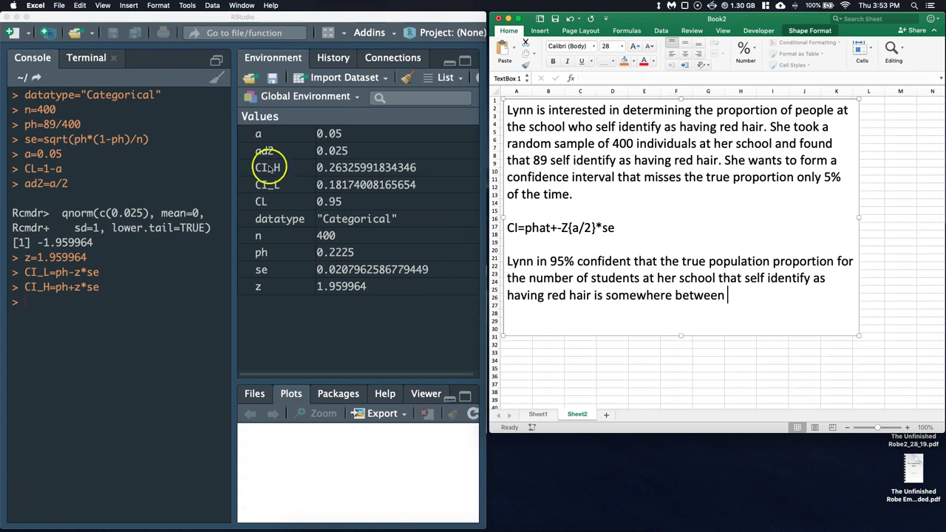
Read CI_L and CI_H in RStudio and end the Excel statement with '0.1817 and 0.2633.'
left_click(318, 187)
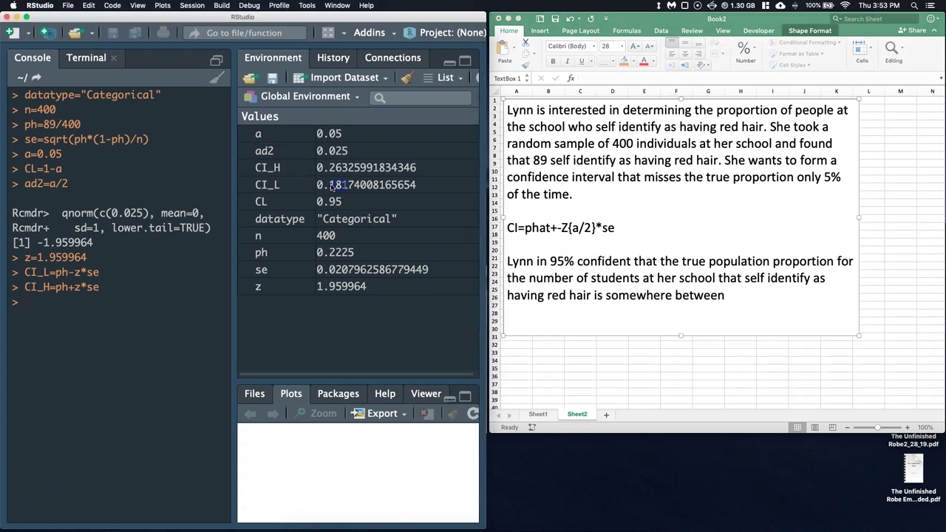
left_click_drag(319, 185, 353, 189)
left_click(330, 185)
left_click(729, 296)
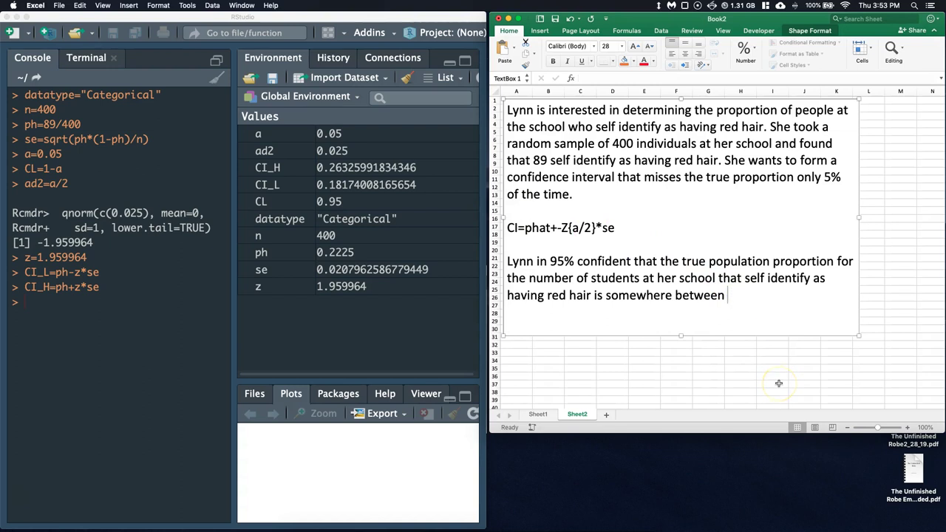
type("0.1817")
left_click(856, 344)
type("and")
key("BackSpace")
type("d ")
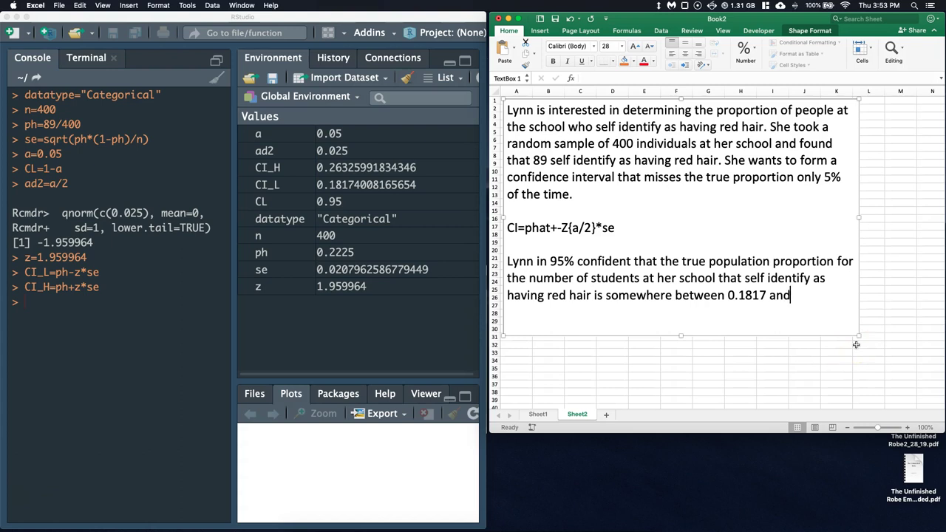
type("0.2633.")
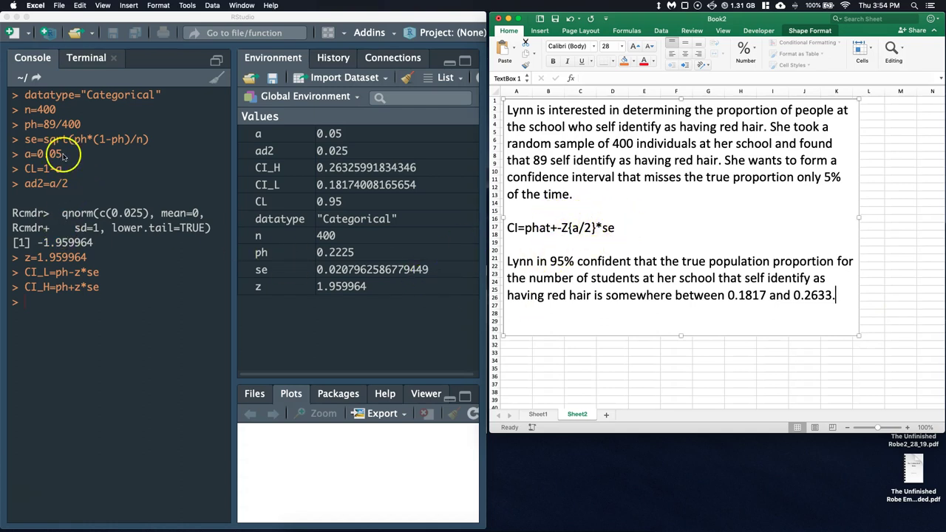
Copy the expression sqrt(ph*(1-ph)/n) from the RStudio console
left_click(156, 140)
left_click_drag(155, 141, 43, 140)
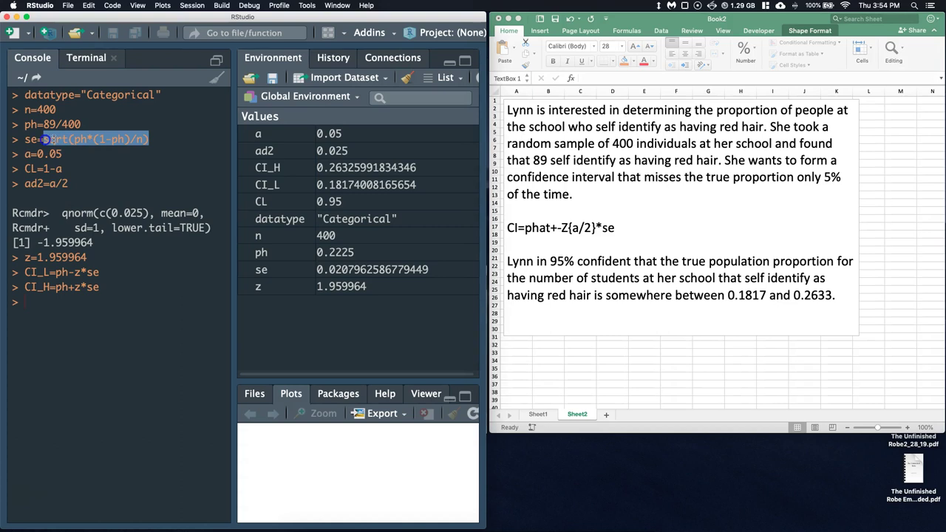
right_click(55, 139)
left_click(73, 168)
Replace 'se' in the Excel formula with the copied expression, then select +z*se in the console's upper-bound command
left_click(616, 228)
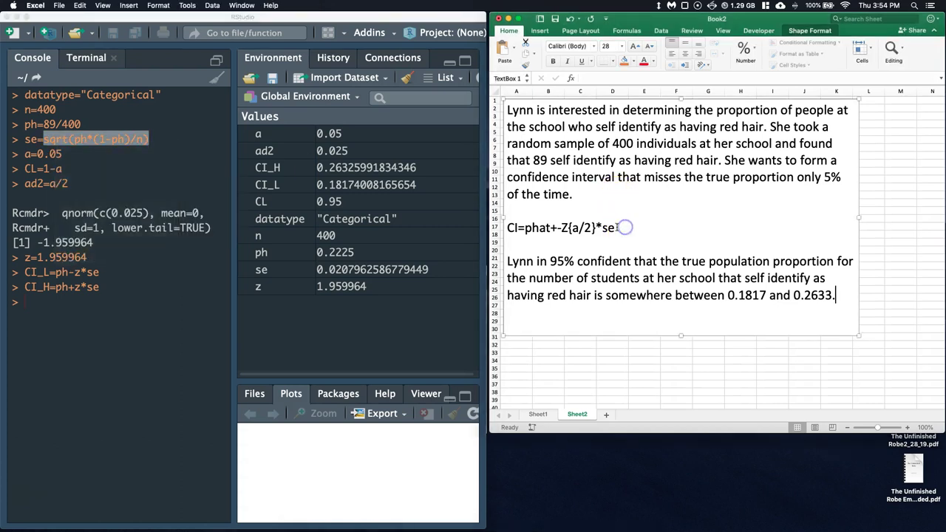
key("BackSpace")
key("BackSpace")
key("super+v")
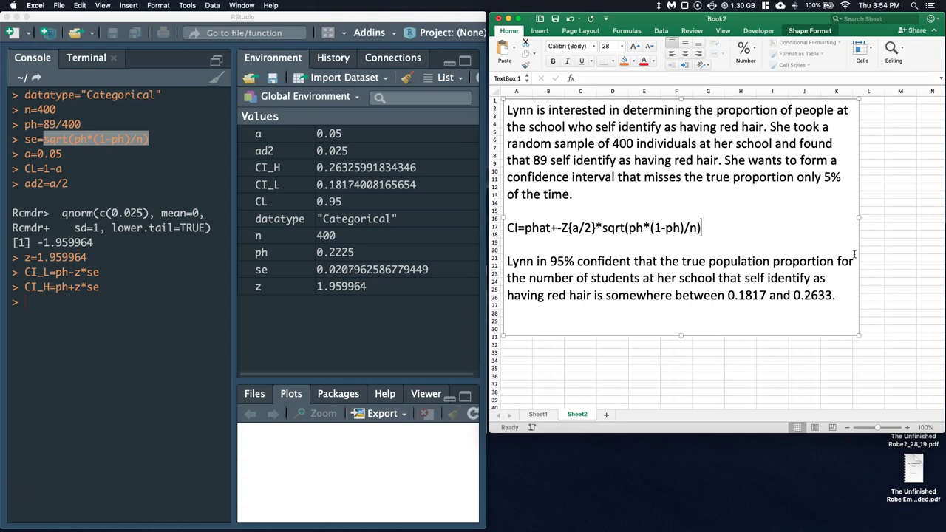
left_click(99, 287)
left_click_drag(100, 287, 16, 272)
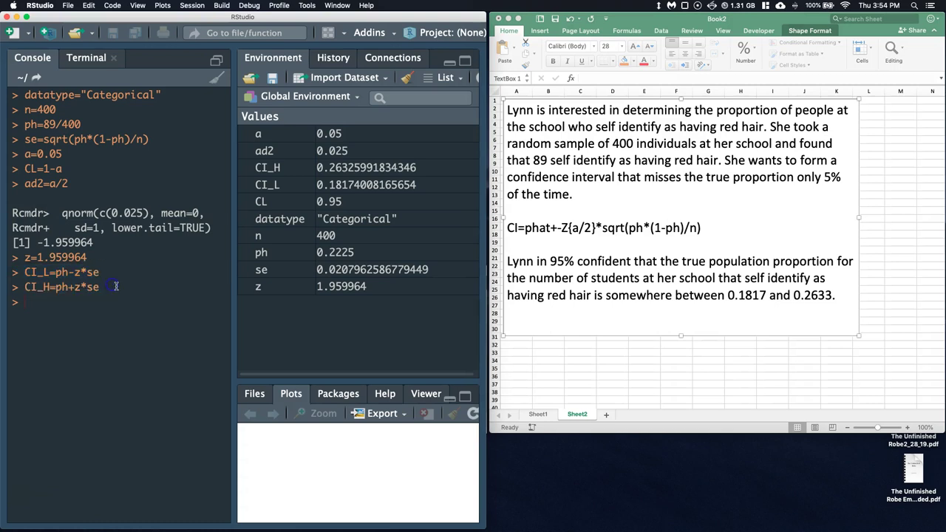